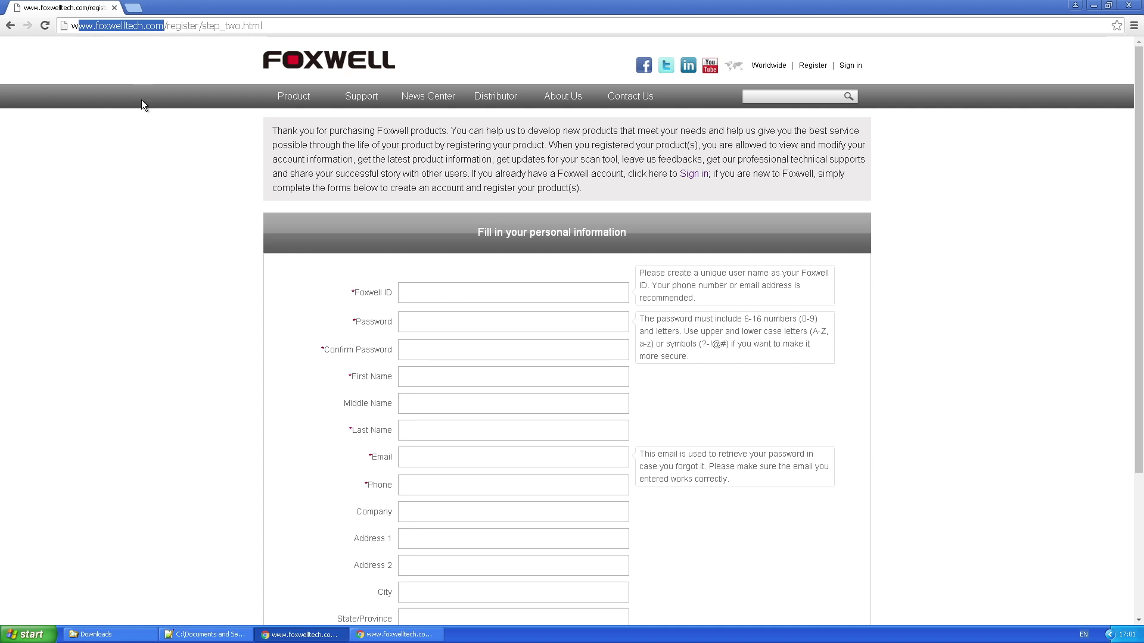
- Scroll the registration form, then switch to the Foxwell member centre's Product Registration window
left_click(125, 192)
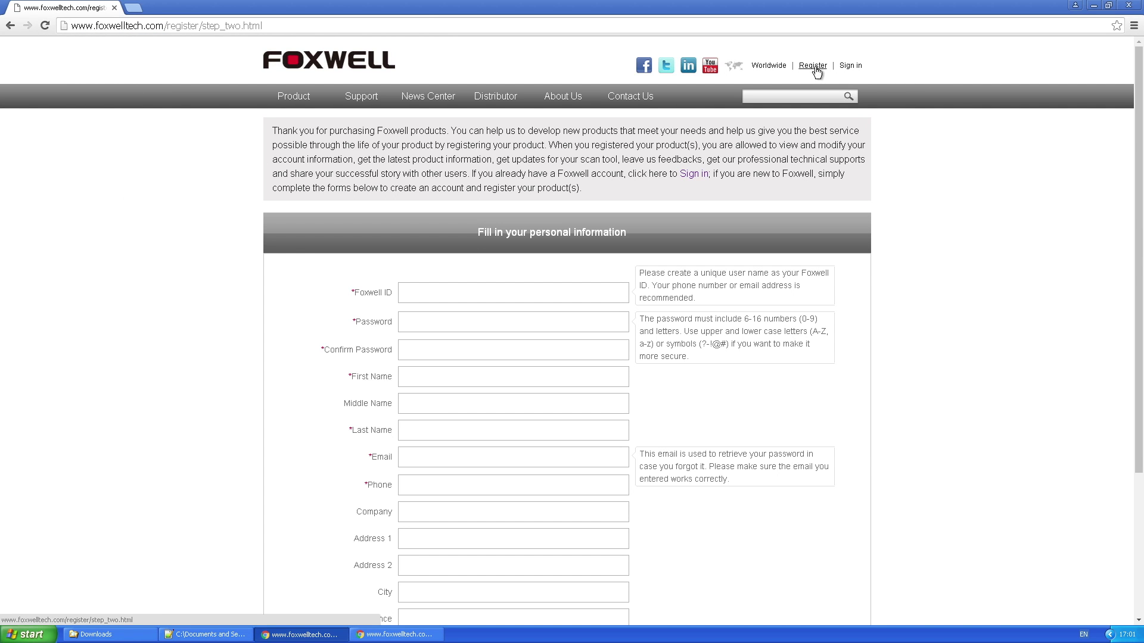
scroll(422, 288, "down", 1)
scroll(426, 262, "down", 1)
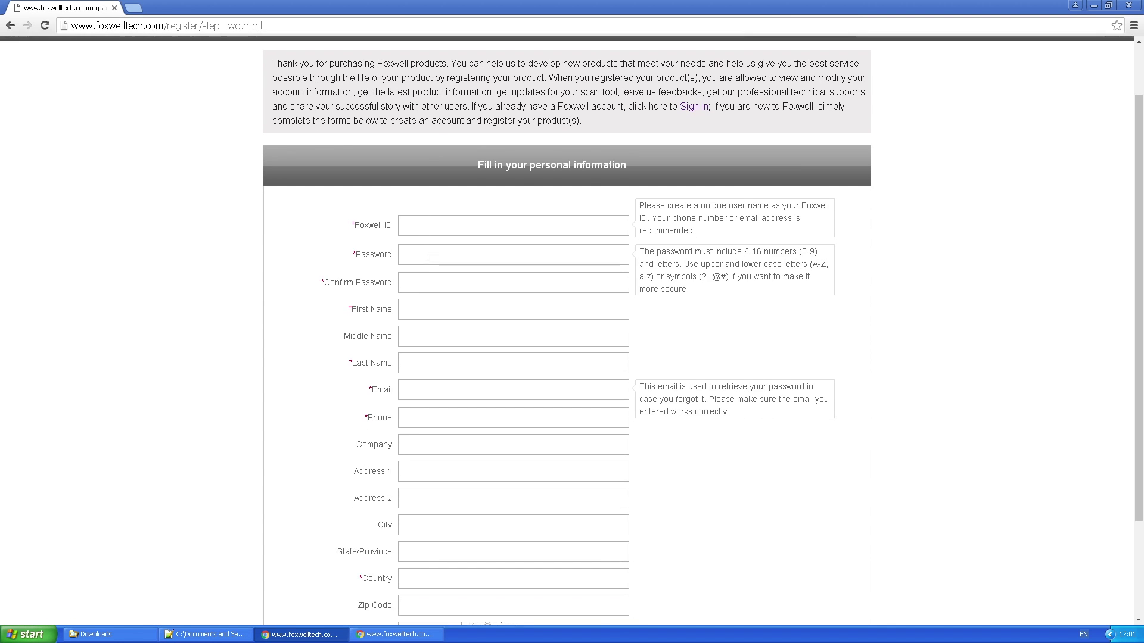
scroll(428, 256, "down", 2)
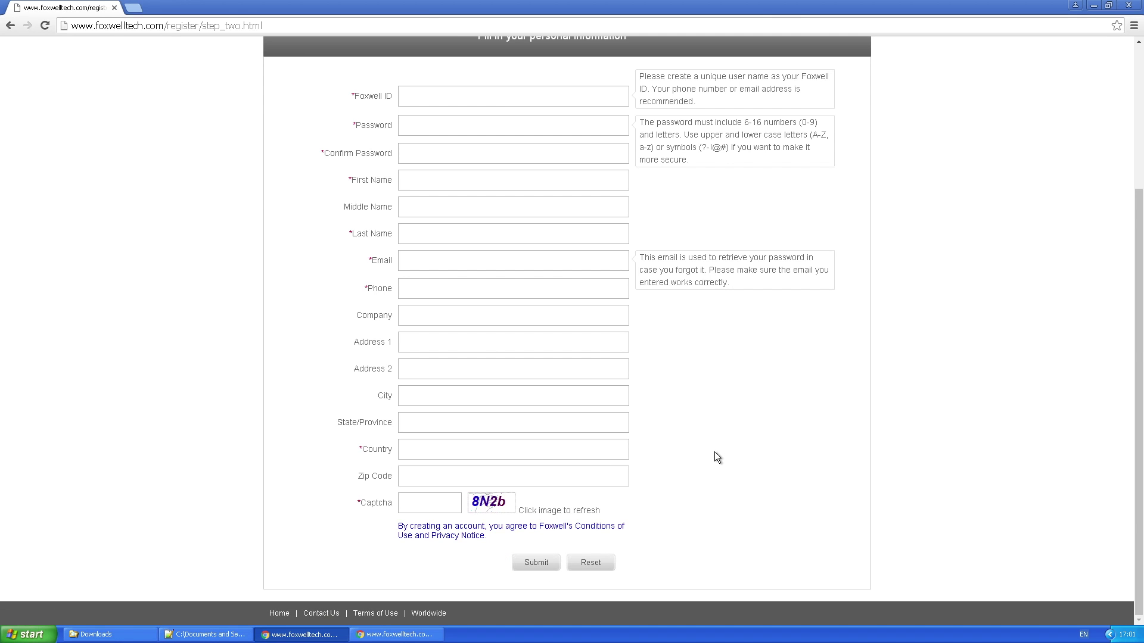
left_click(415, 638)
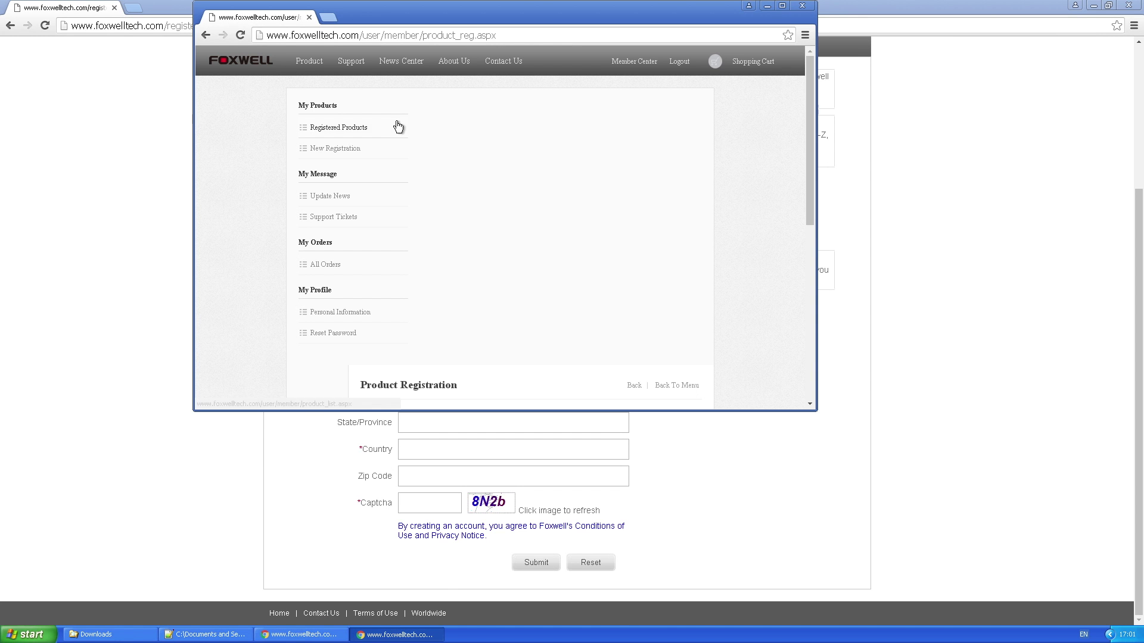
- Check the Registered Products list to confirm no products are registered yet
left_click(355, 128)
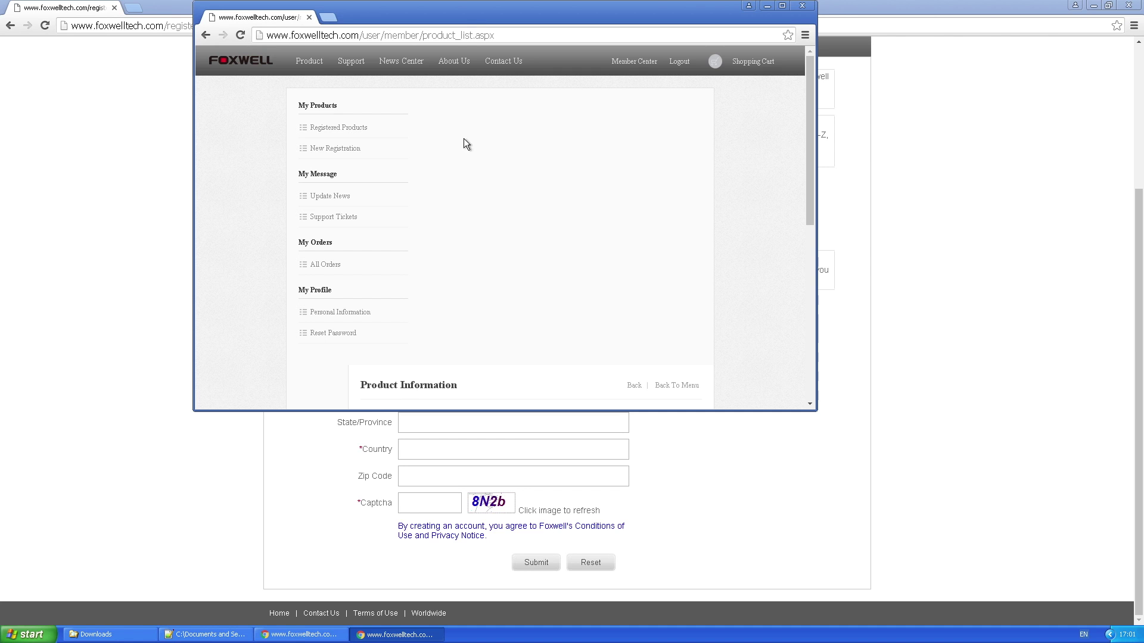
scroll(590, 215, "down", 3)
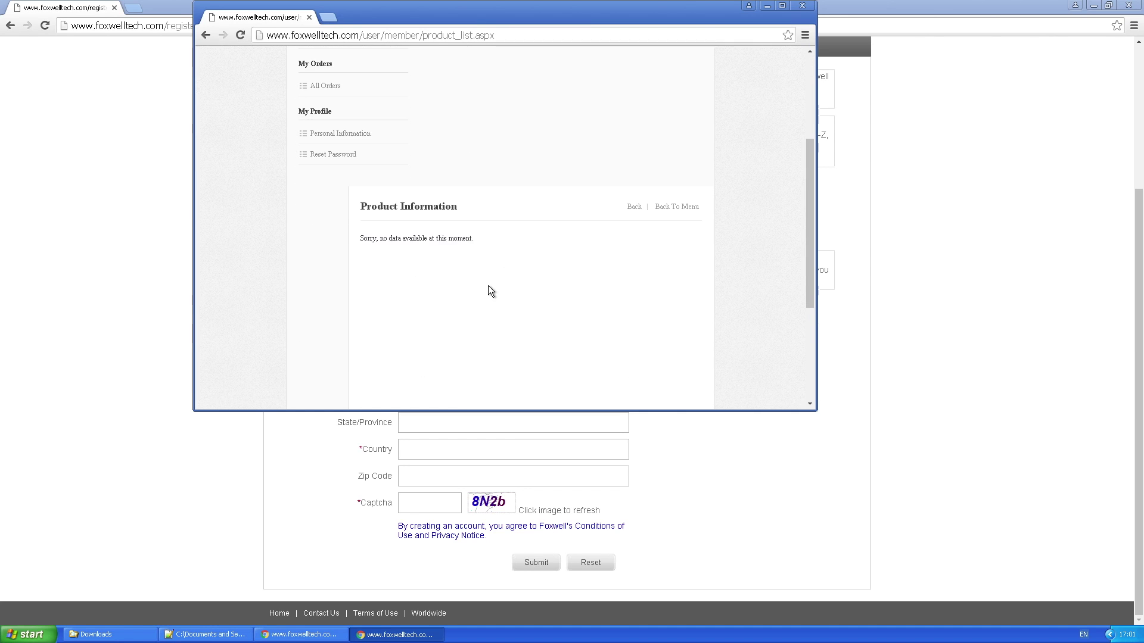
scroll(488, 285, "up", 3)
- Open the New Registration form and start entering the scanner's serial number
left_click(335, 149)
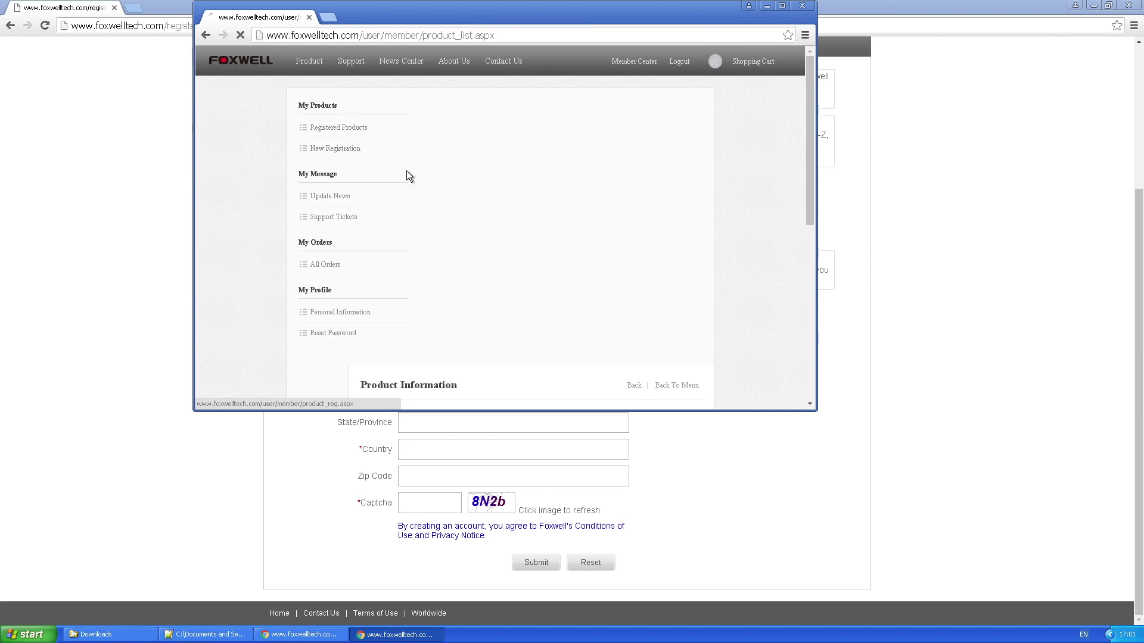
scroll(527, 209, "down", 3)
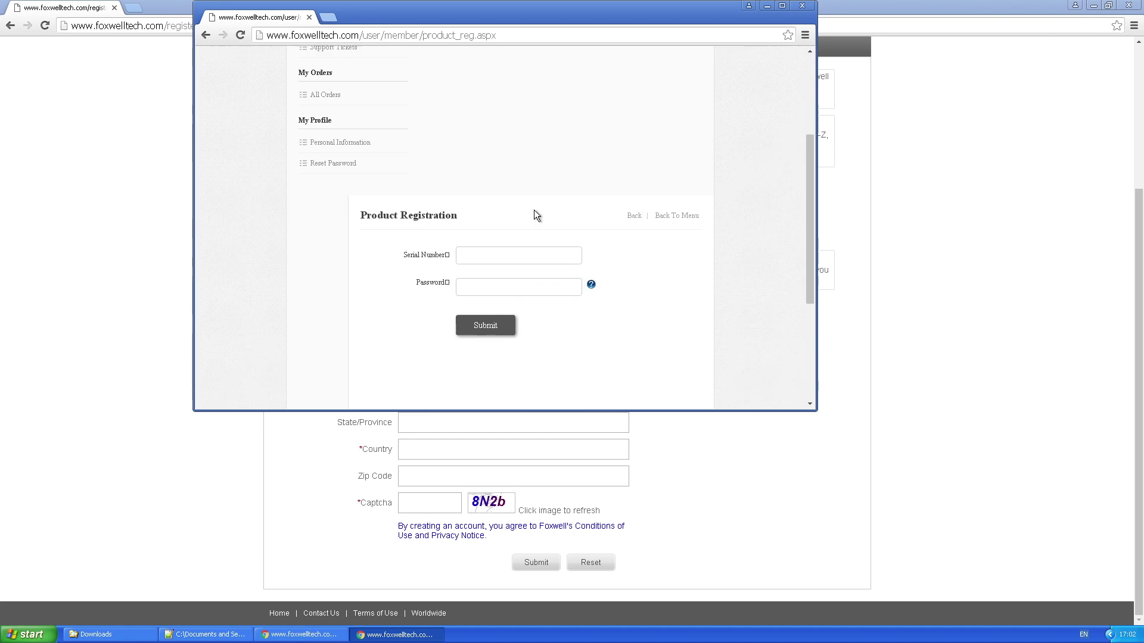
left_click(509, 245)
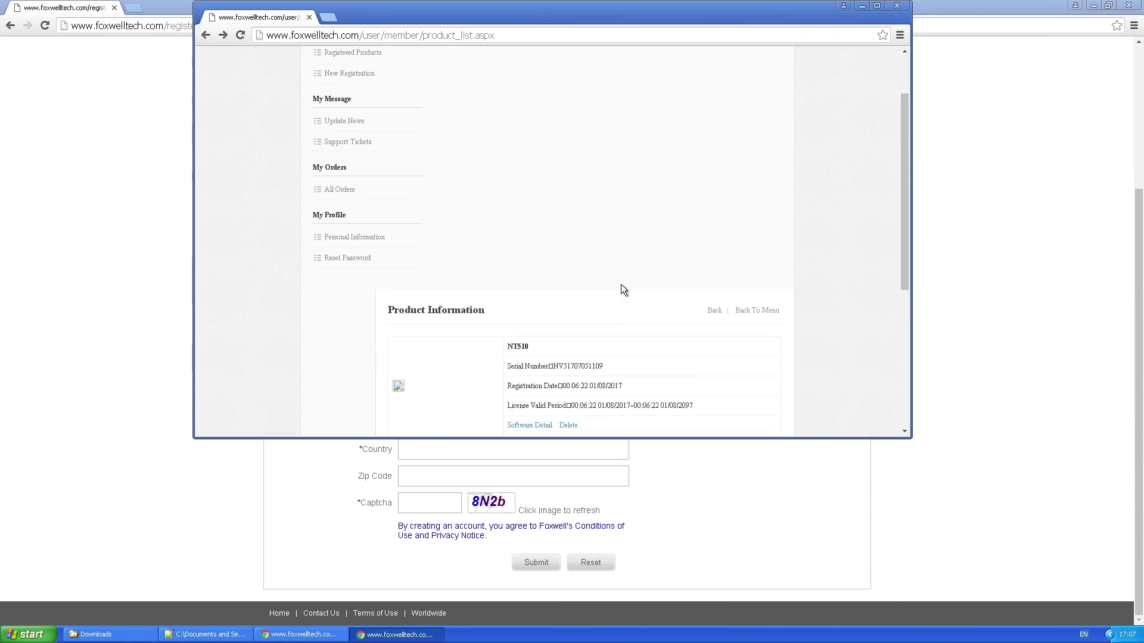
scroll(621, 284, "down", 2)
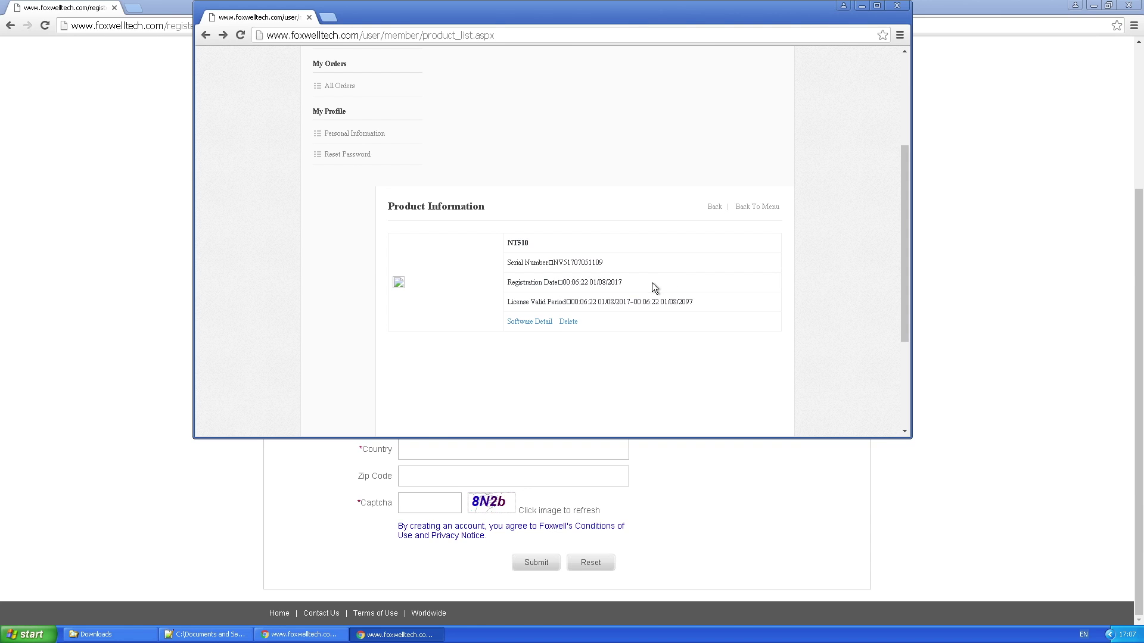
- Open Software Detail for the registered NT510 and scroll through its software table
left_click(530, 323)
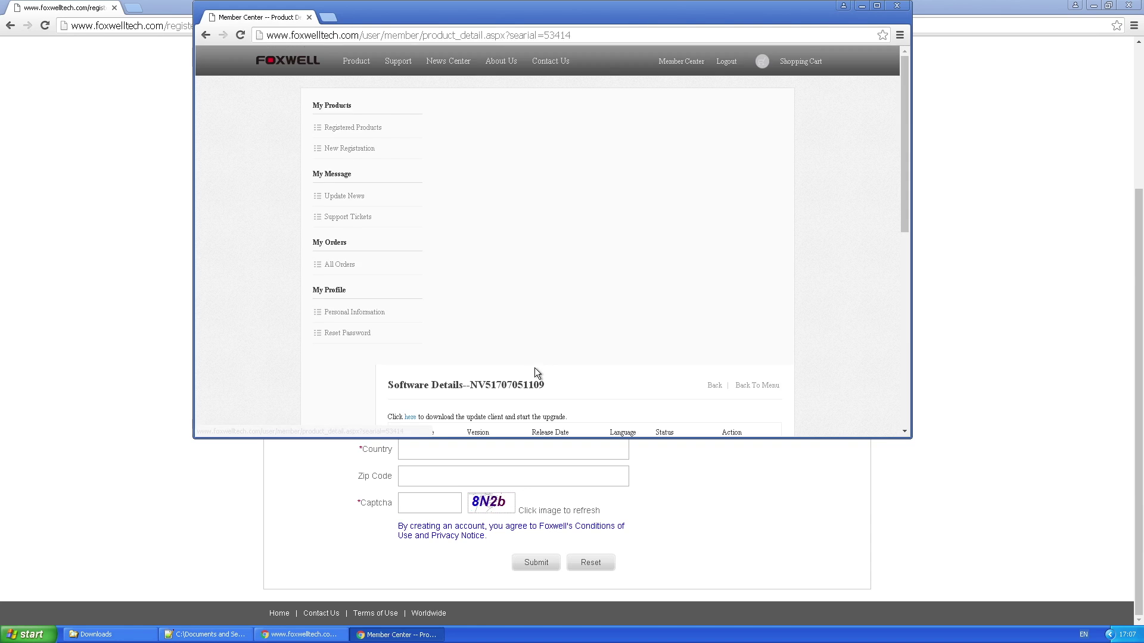
scroll(567, 315, "down", 4)
scroll(570, 318, "down", 2)
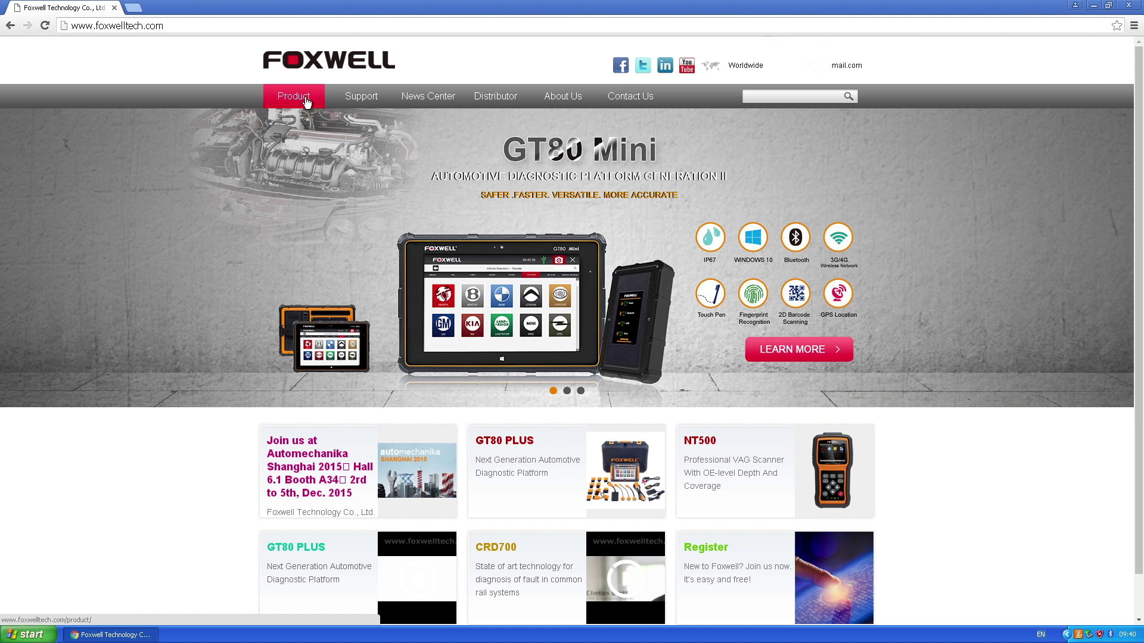
- Open the NT510 Multi-System Scanner product page from the Product list
left_click(307, 102)
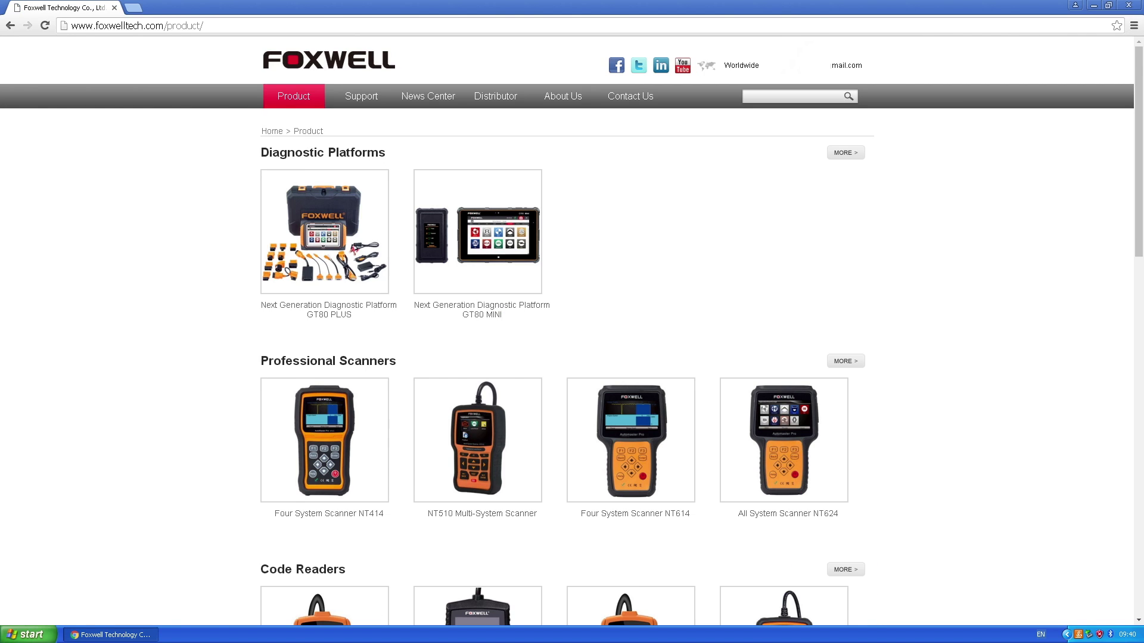
scroll(298, 205, "down", 2)
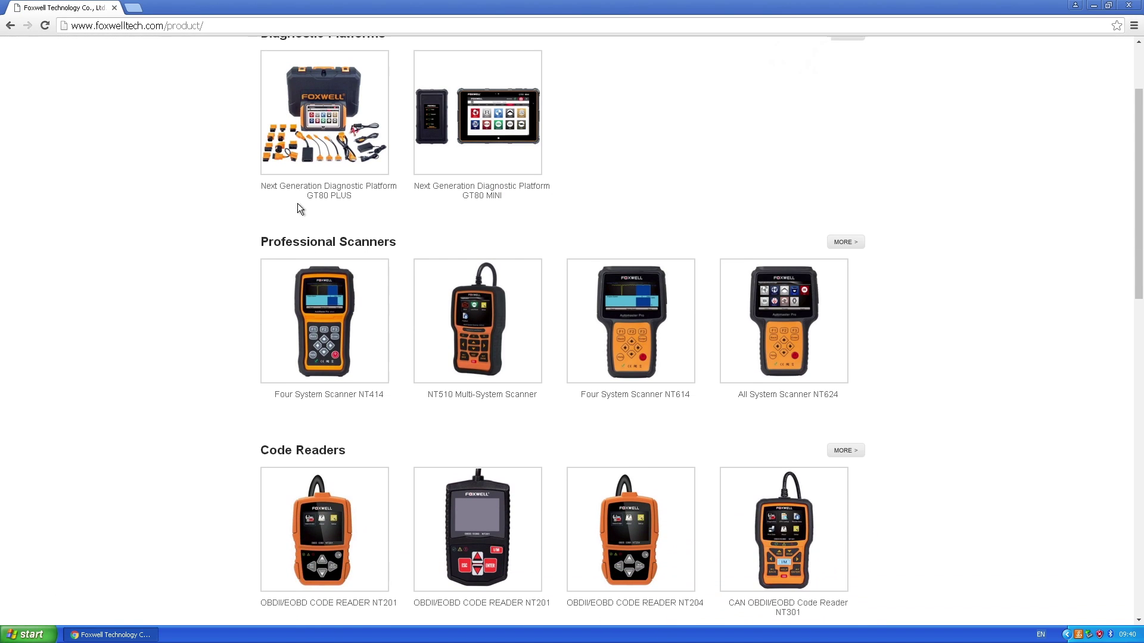
left_click(487, 346)
scroll(488, 345, "down", 2)
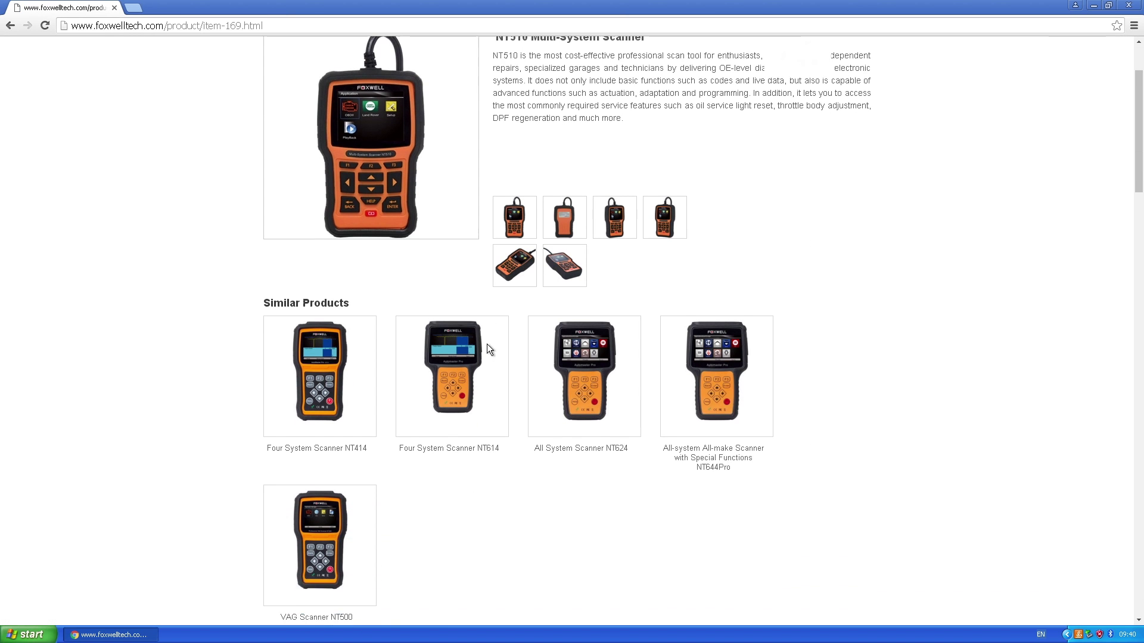
scroll(487, 345, "down", 6)
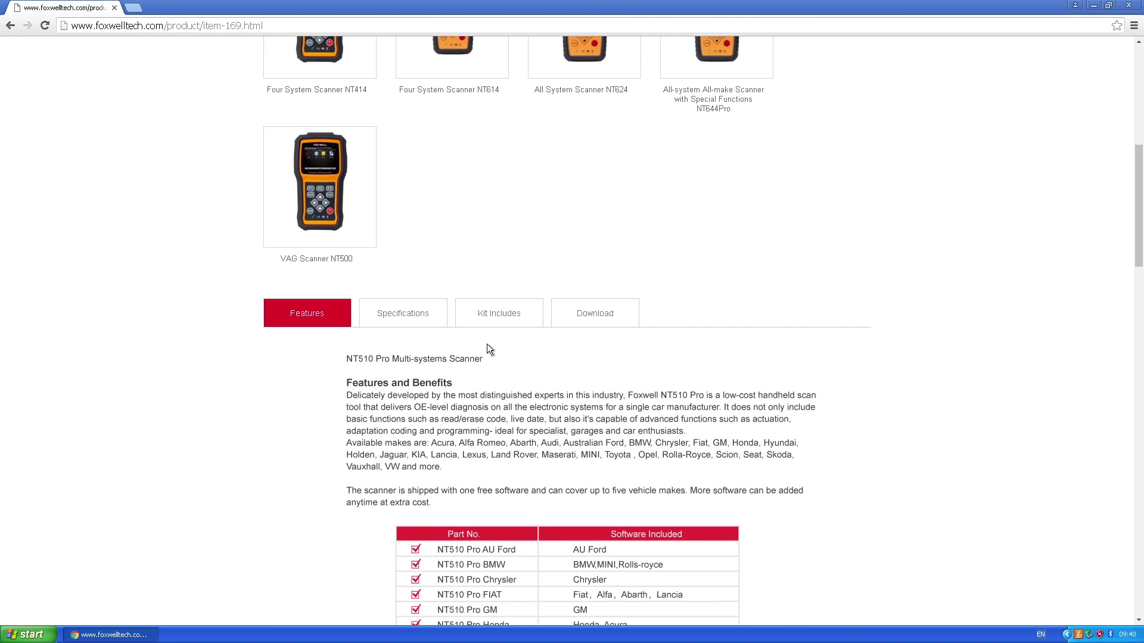
scroll(487, 346, "down", 2)
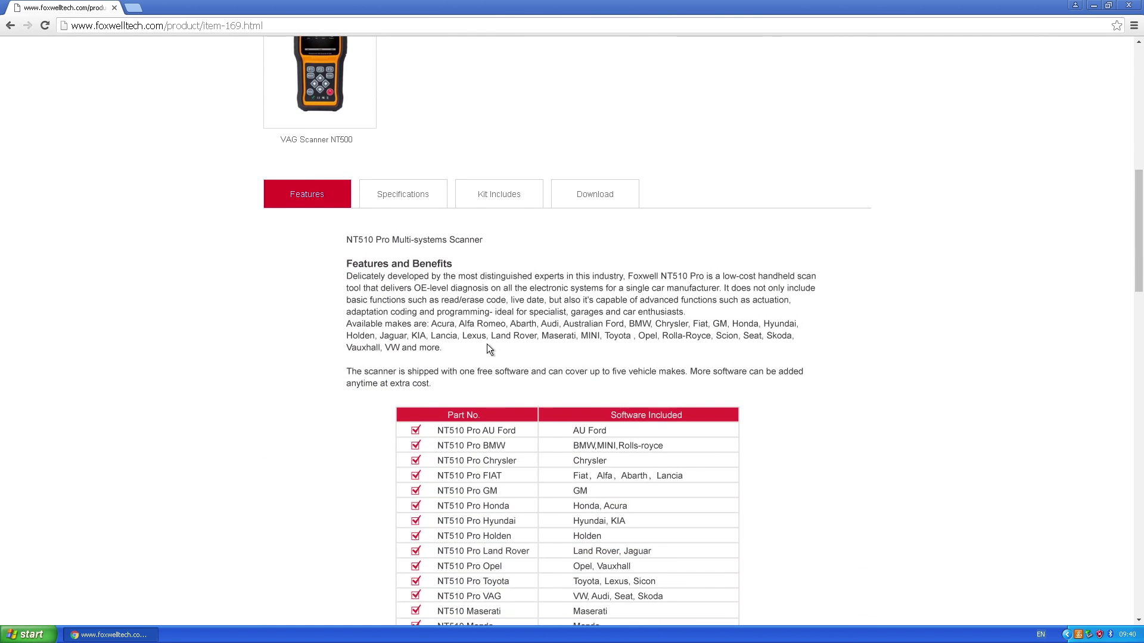
- Download FoxScanner Installer_V8.40_20170710.zip from the Download tab and minimise Chrome
left_click(604, 196)
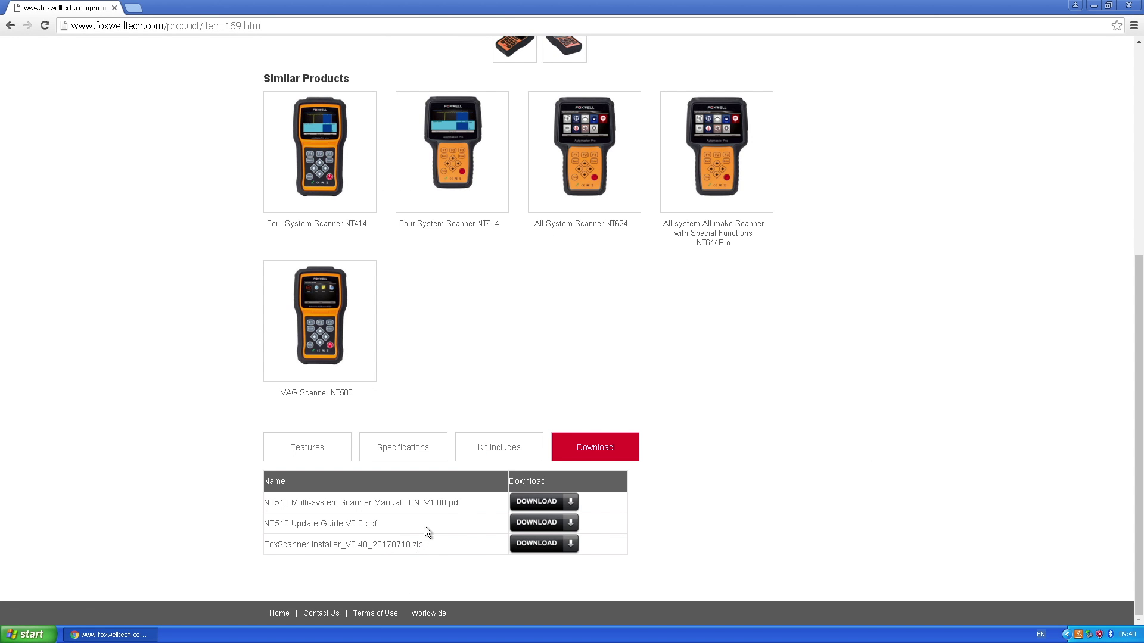
left_click(558, 545)
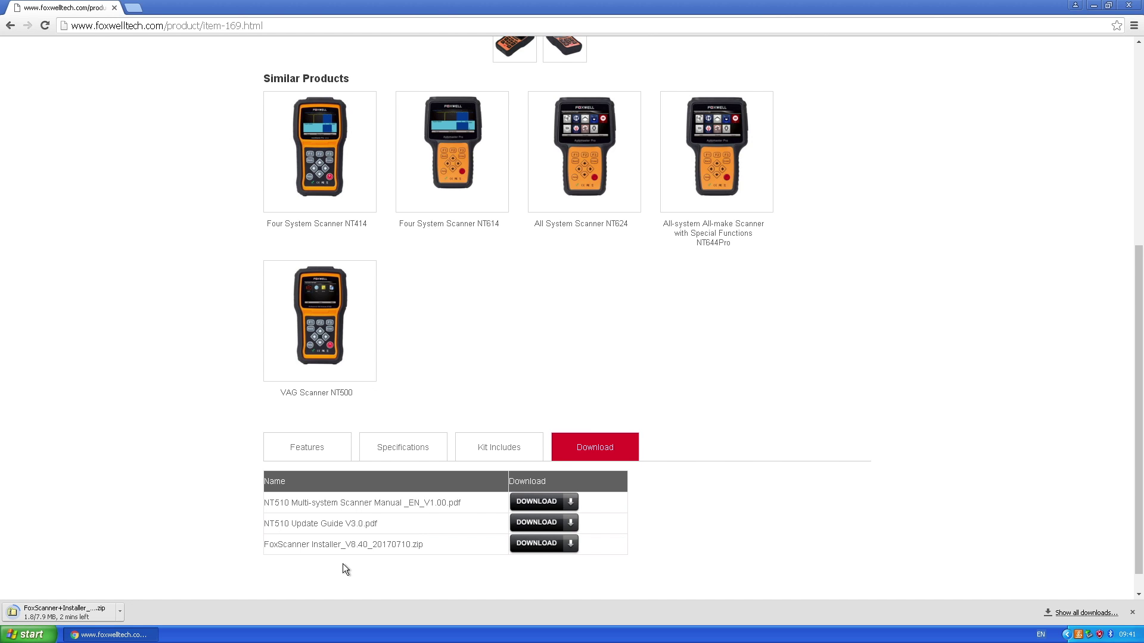
left_click(1094, 6)
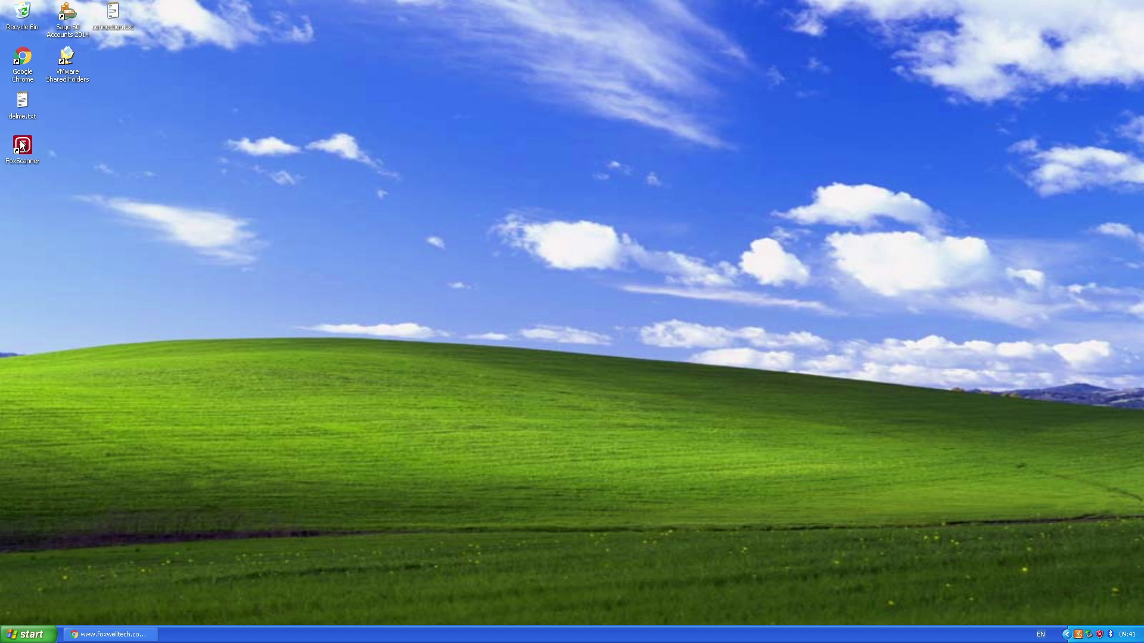
- Launch FoxScanner, sign in to the Foxwell account, and acknowledge the one-free-brand warning
double_click(25, 146)
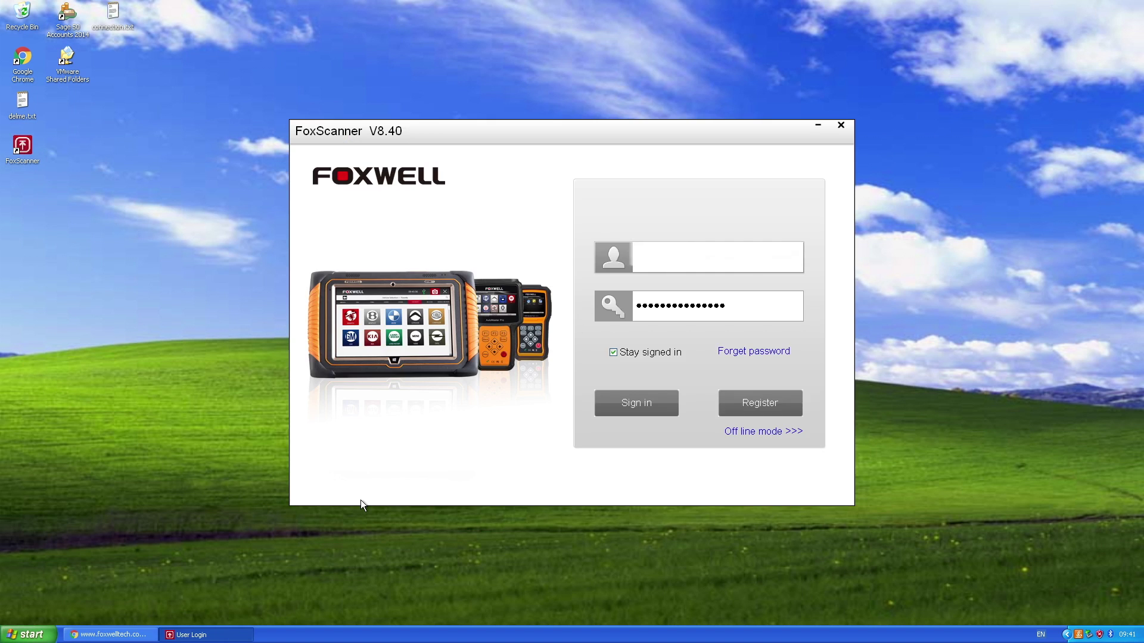
left_click(632, 406)
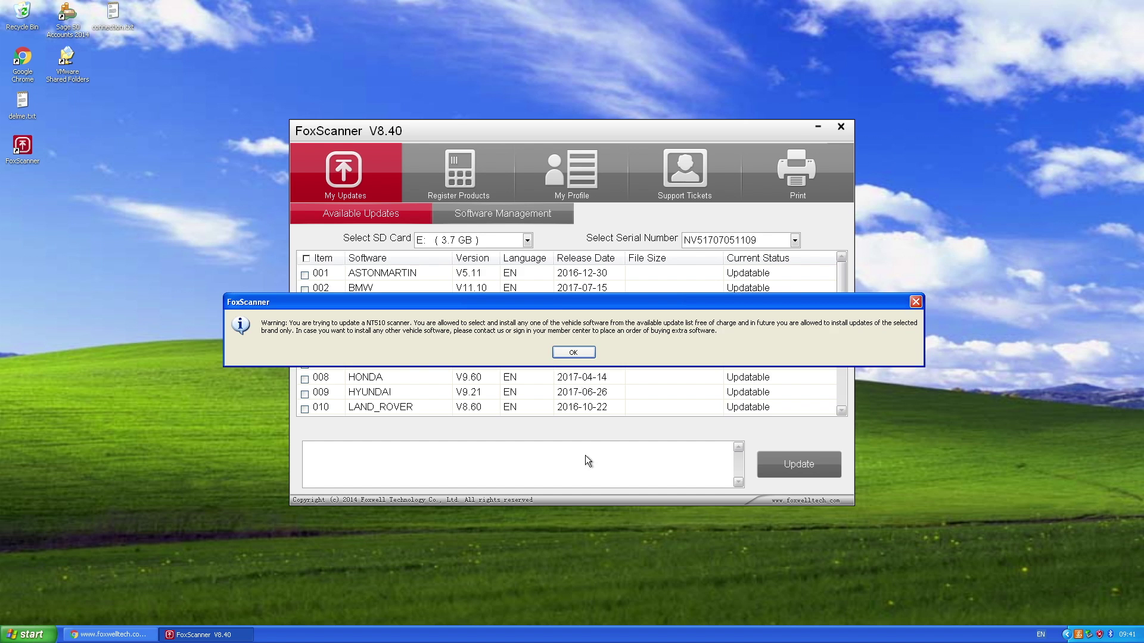
left_click(574, 355)
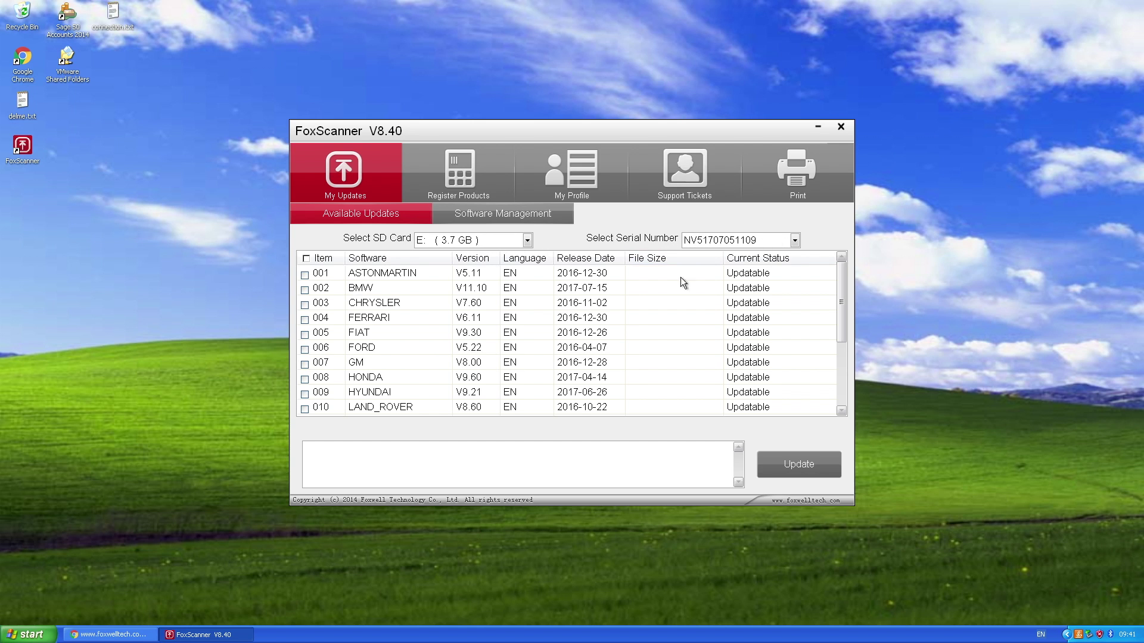
- Select 010 LAND_ROVER and confirm installing it to the E: SD card
left_click(305, 410)
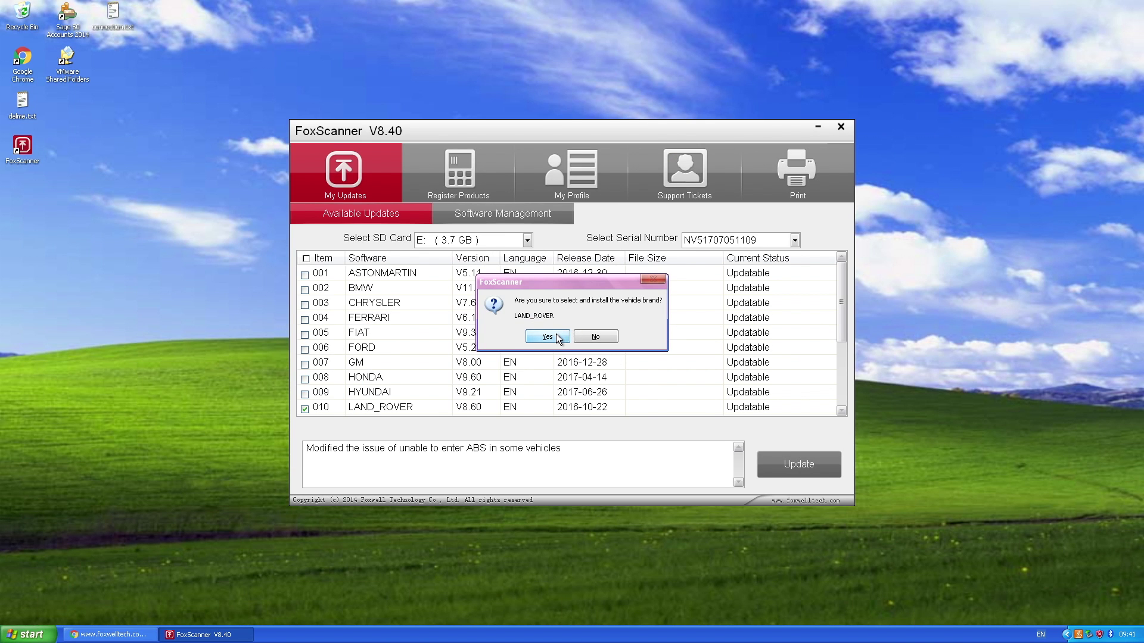
left_click(547, 337)
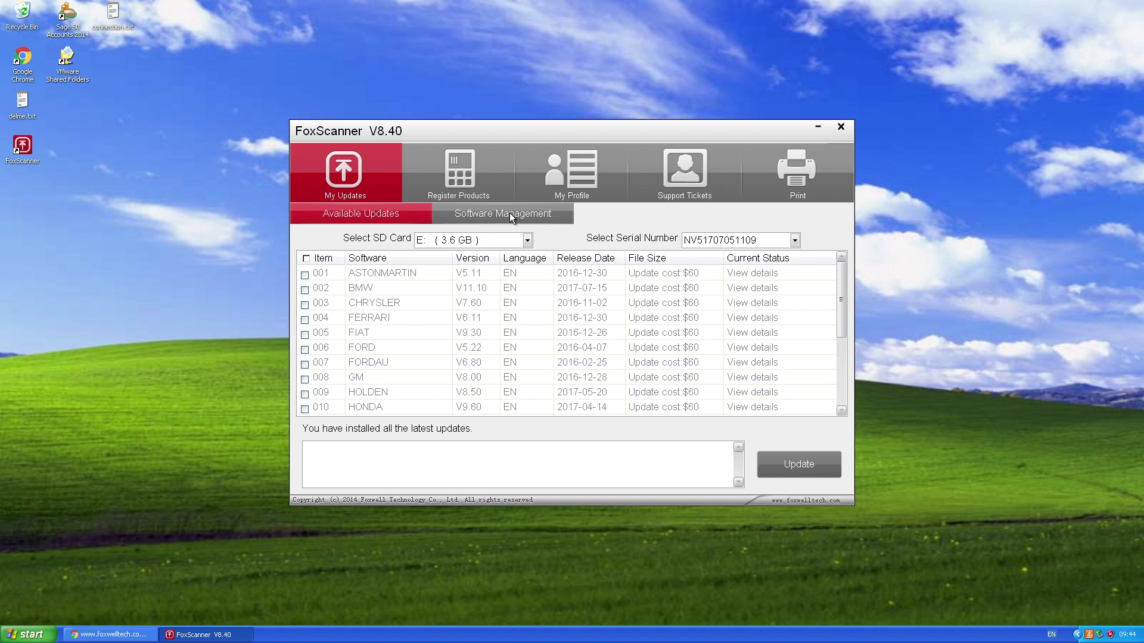
- Open Software Management and tick, then untick, OS-SOFTWARE, OBDII and LandRover
left_click(509, 213)
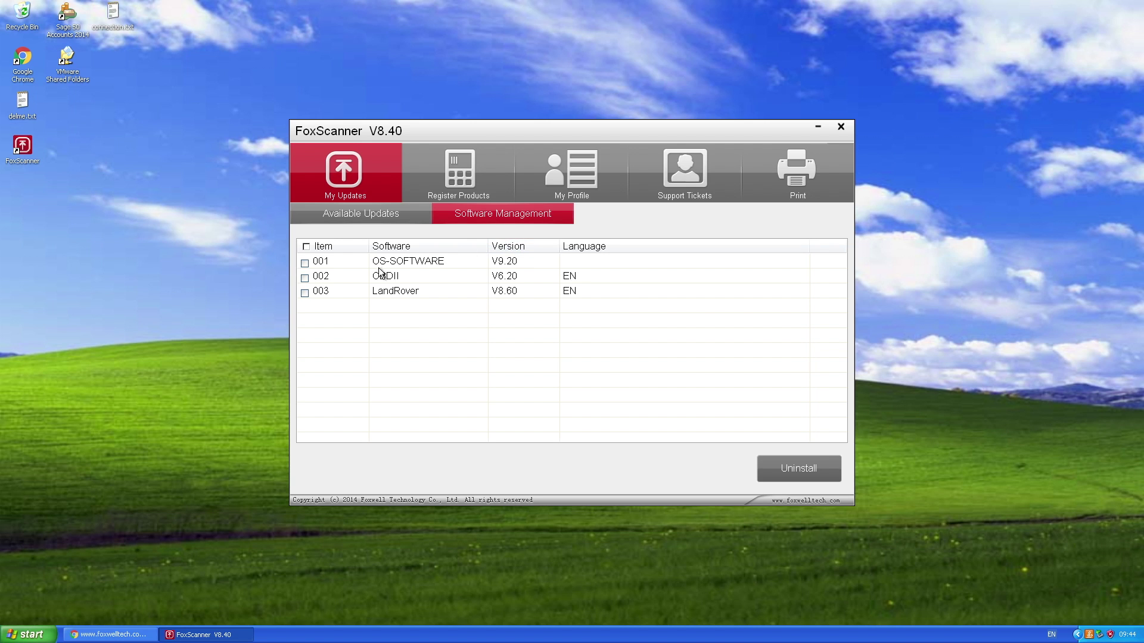
left_click(305, 278)
left_click(304, 262)
left_click(305, 293)
left_click(305, 293)
left_click(304, 278)
left_click(305, 262)
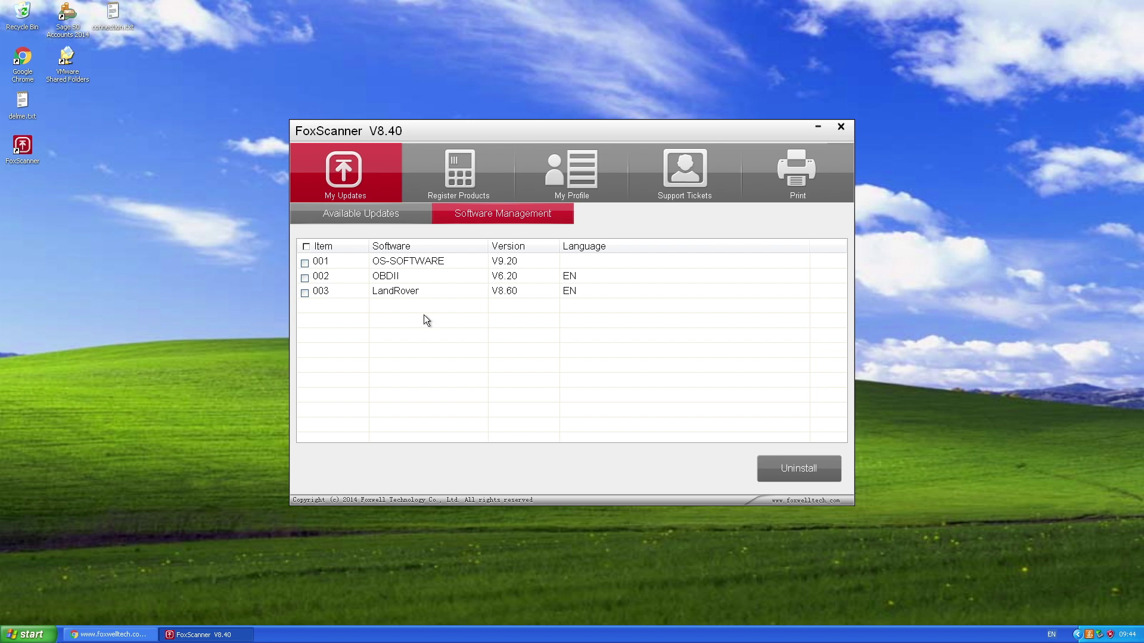